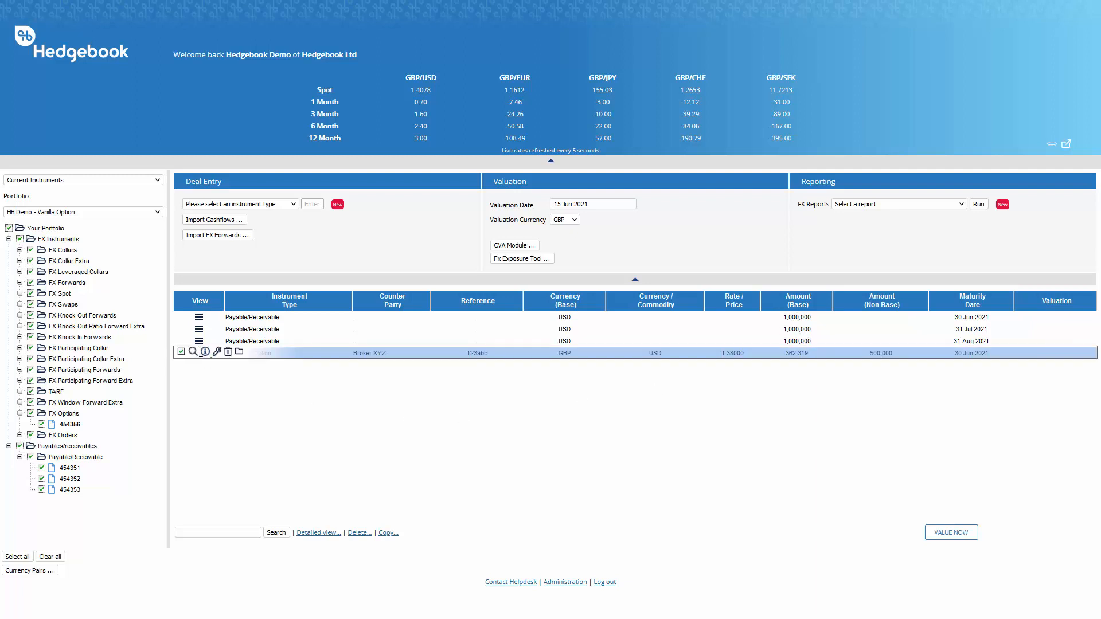
Open the Broker XYZ FX option's details, review its USD amount and strike rate, and close them without saving
{"action": "left_click", "coordinate": [218, 353]}
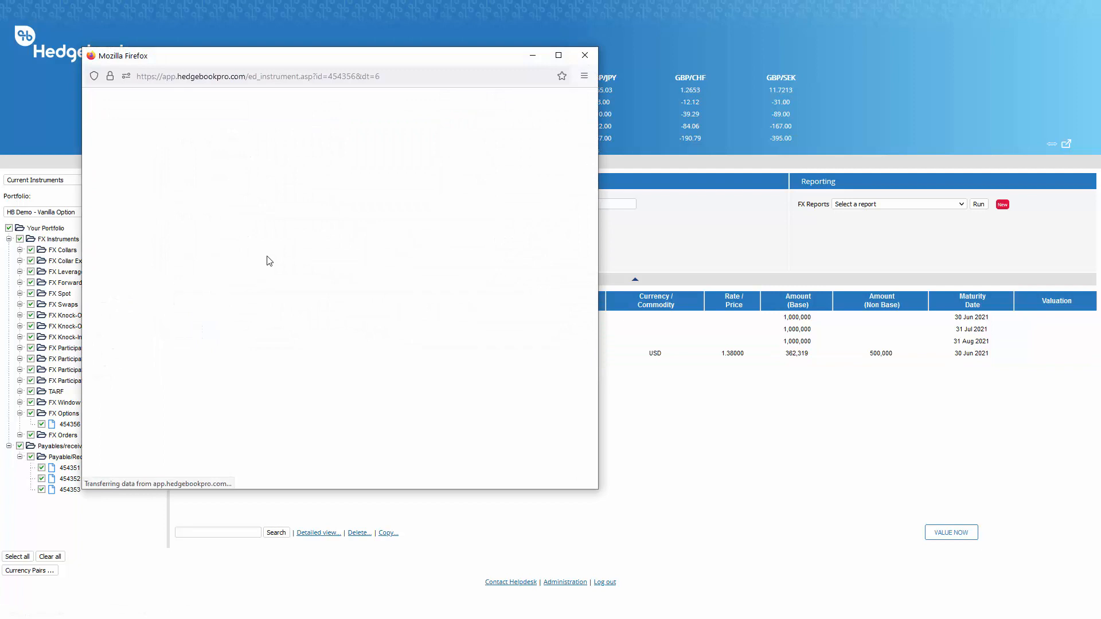
{"action": "triple_click", "coordinate": [326, 235]}
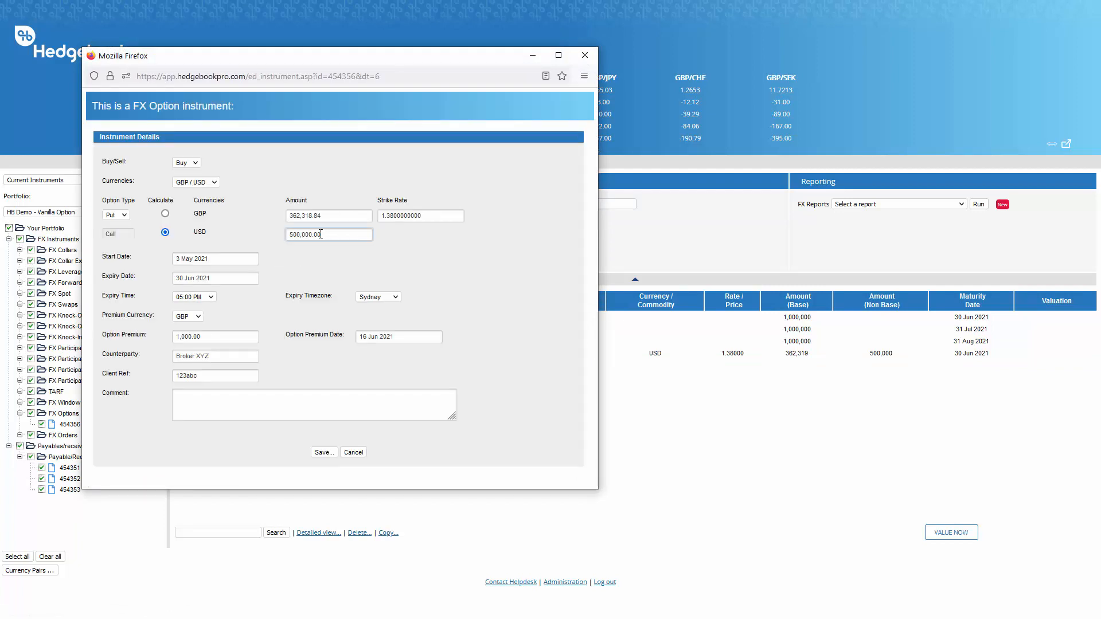
{"action": "left_click", "coordinate": [320, 252]}
{"action": "triple_click", "coordinate": [432, 217]}
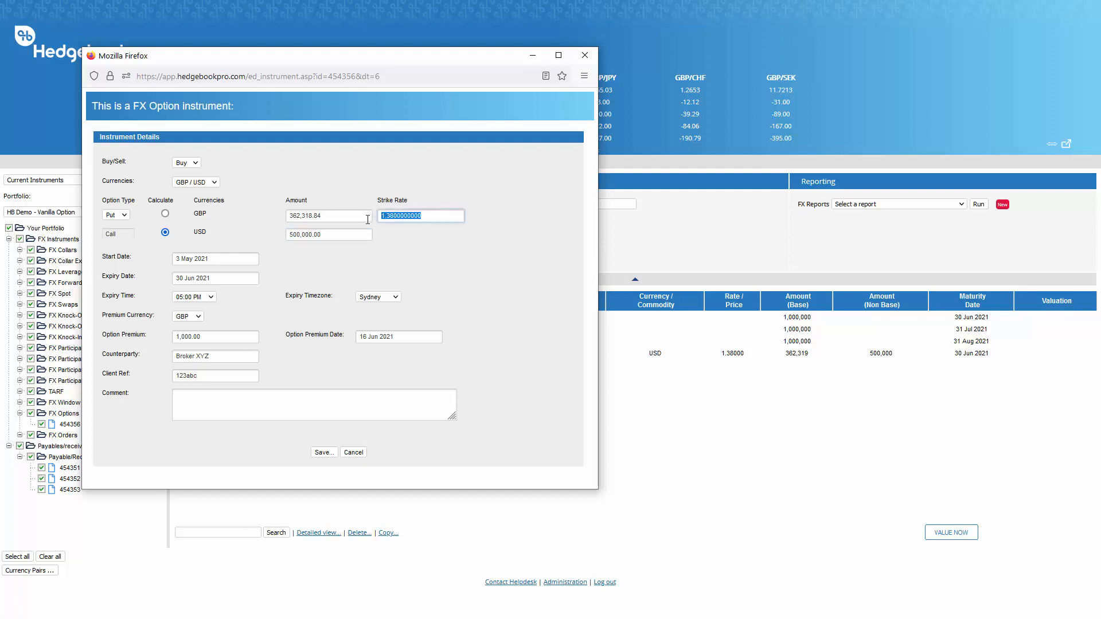
{"action": "left_click", "coordinate": [395, 256]}
{"action": "left_click", "coordinate": [355, 453]}
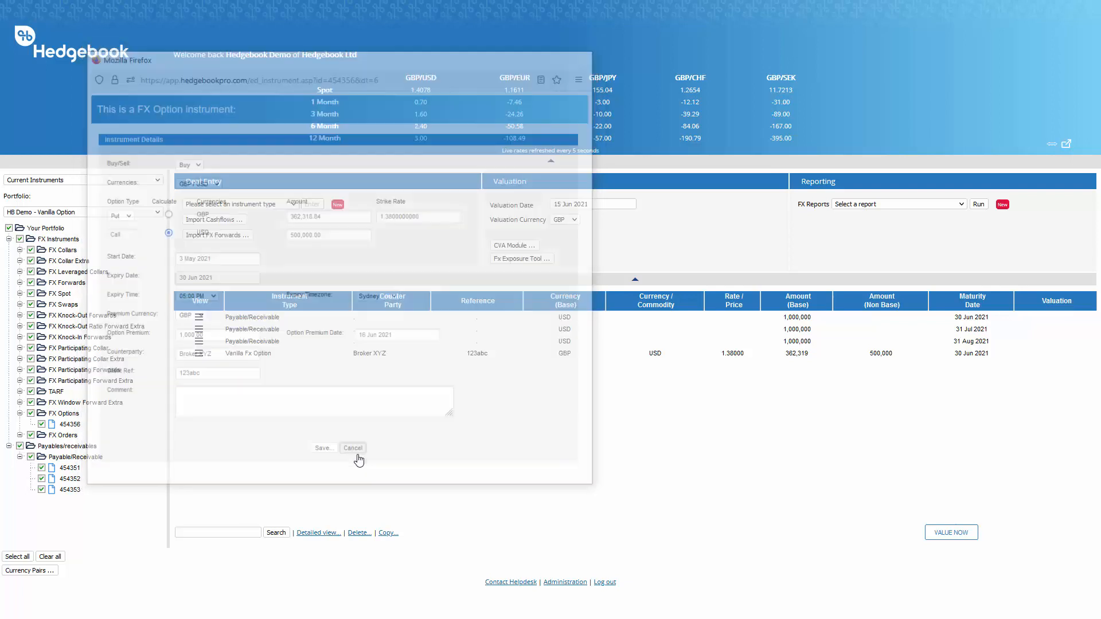
Open the FX Exposure Tool and inspect the monthly forecasted cashflows and the June option bar in the GBP/USD chart
{"action": "left_click", "coordinate": [519, 260]}
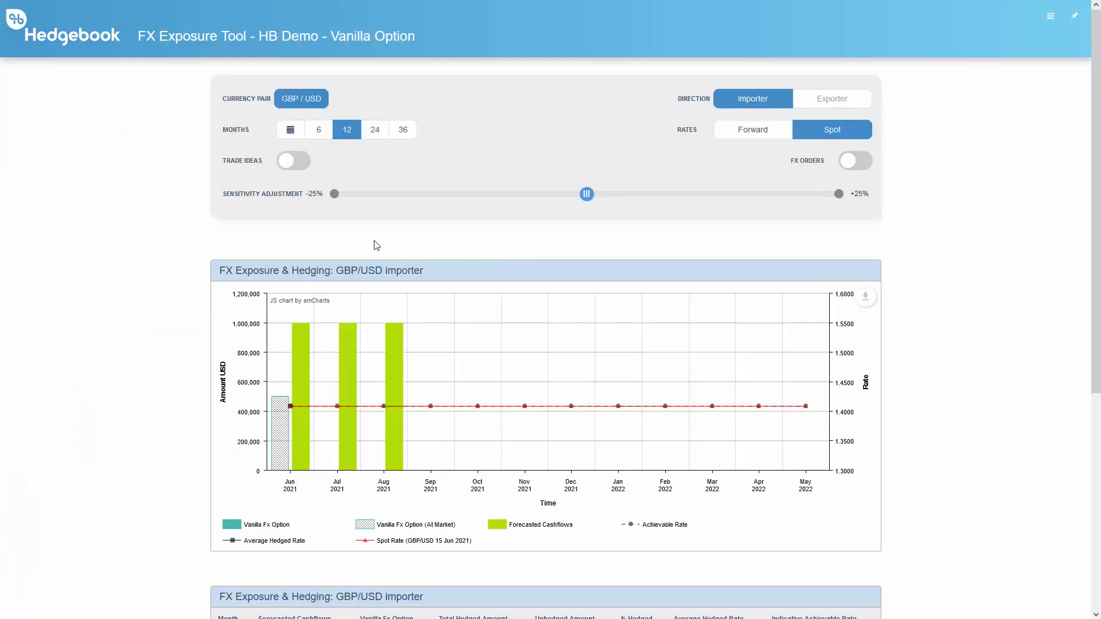
{"action": "mouse_move", "coordinate": [300, 357]}
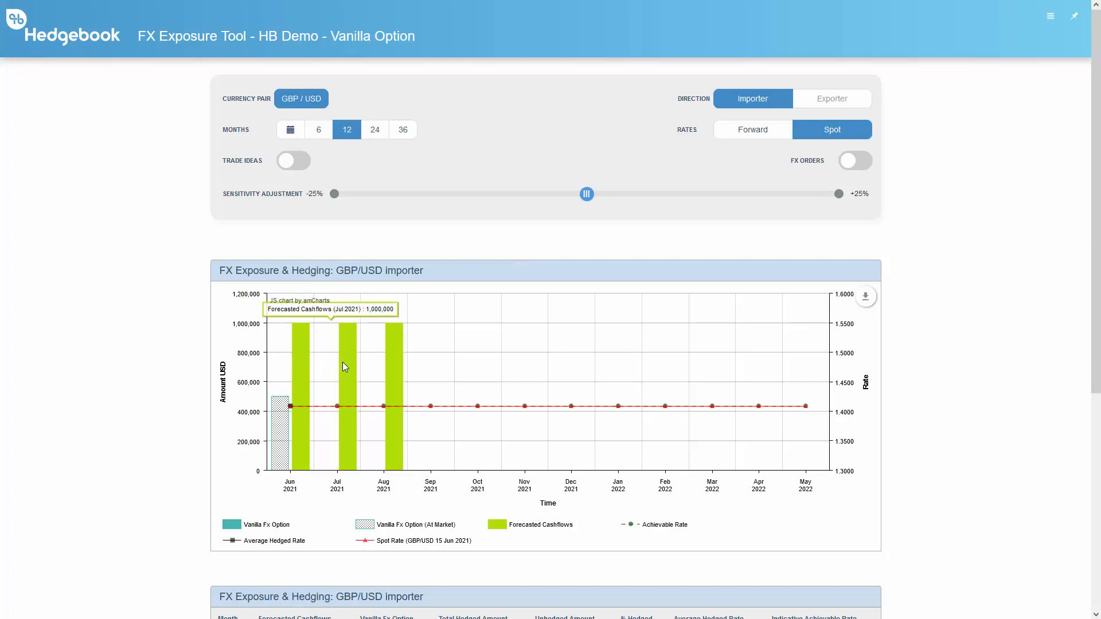
{"action": "mouse_move", "coordinate": [391, 371]}
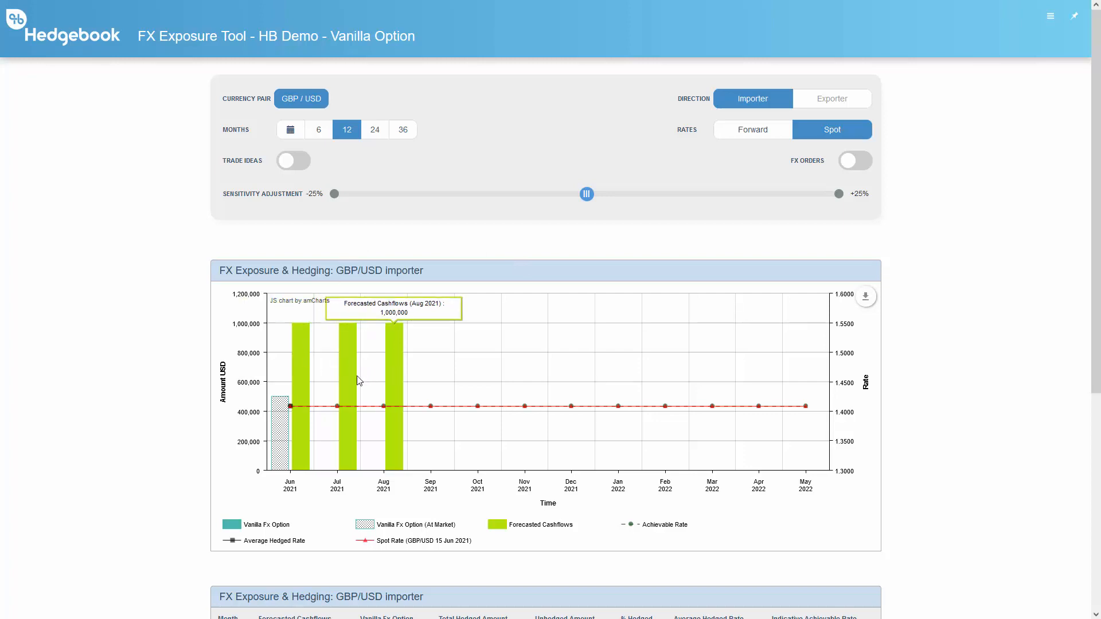
{"action": "mouse_move", "coordinate": [279, 448]}
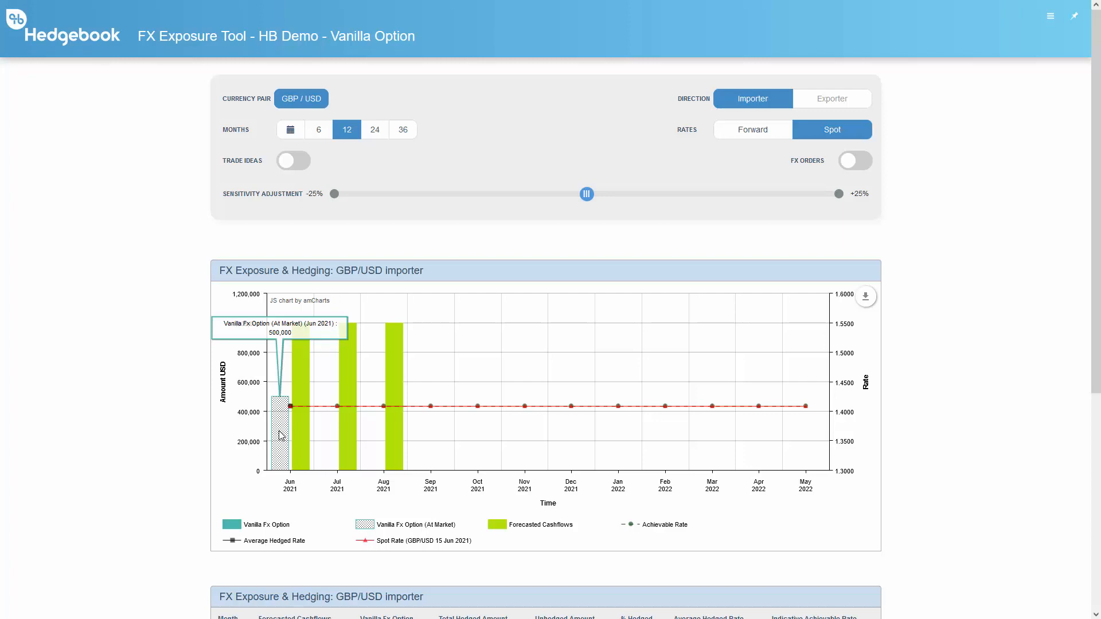
Lower the sensitivity adjustment to a spot rate of about 1.3407 and inspect June's option, spot and achievable rates in the chart
{"action": "mouse_move", "coordinate": [586, 195]}
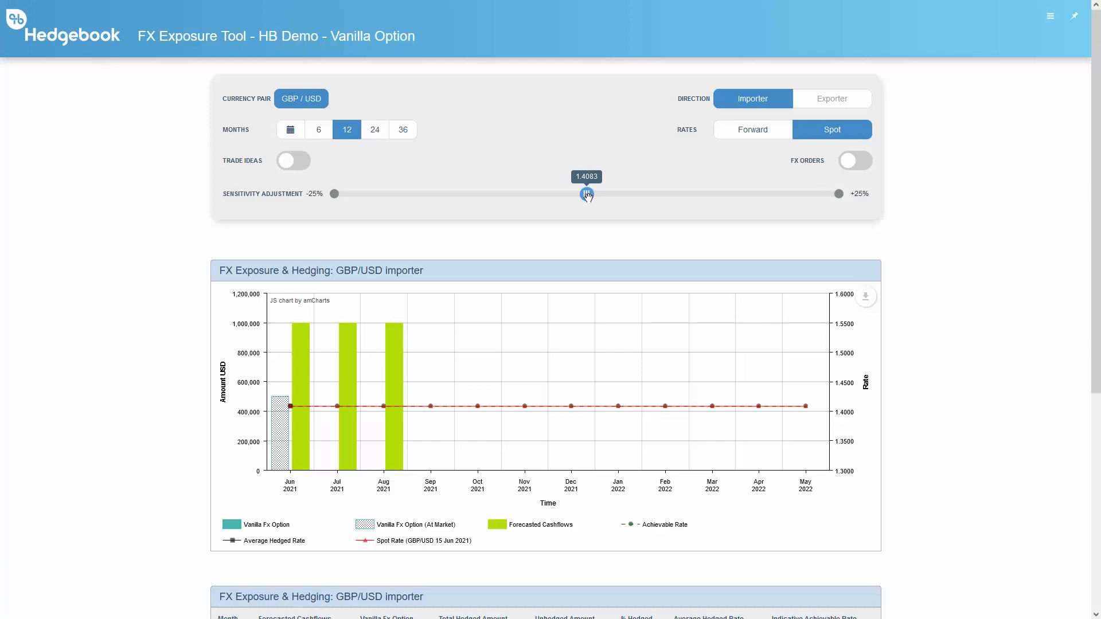
{"action": "mouse_move", "coordinate": [281, 414]}
{"action": "left_click_drag", "start_coordinate": [586, 195], "coordinate": [538, 195]}
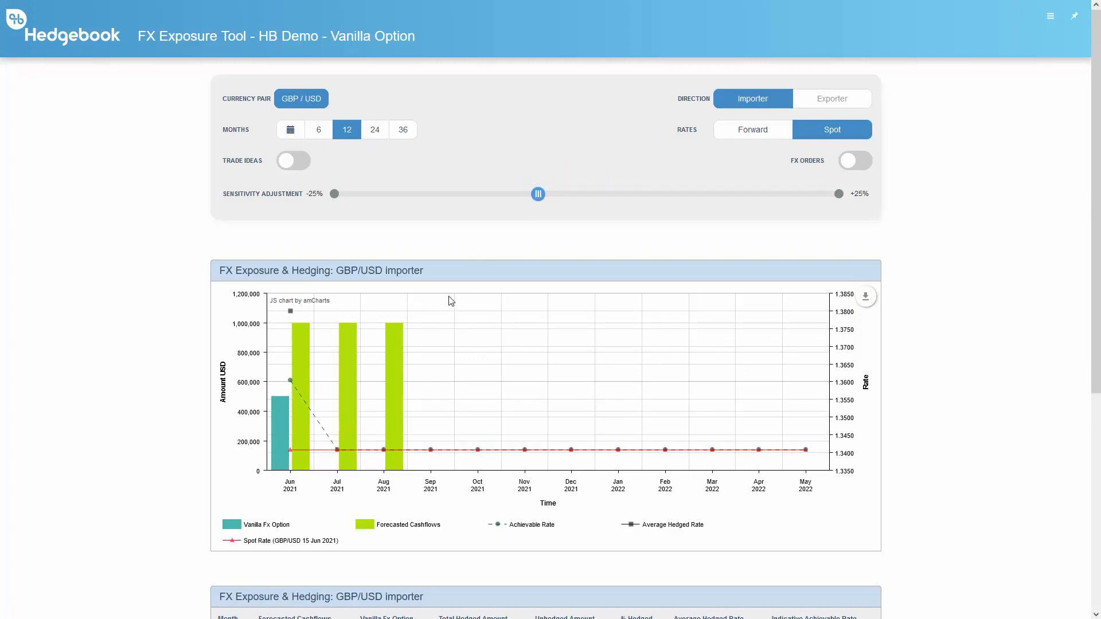
{"action": "mouse_move", "coordinate": [292, 314]}
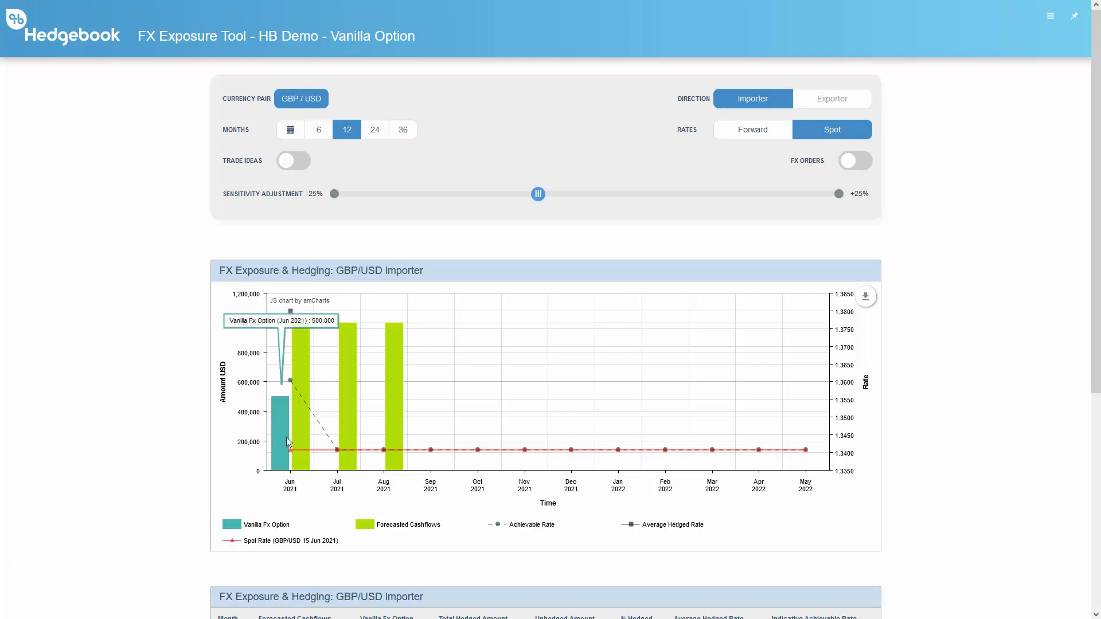
{"action": "mouse_move", "coordinate": [290, 452]}
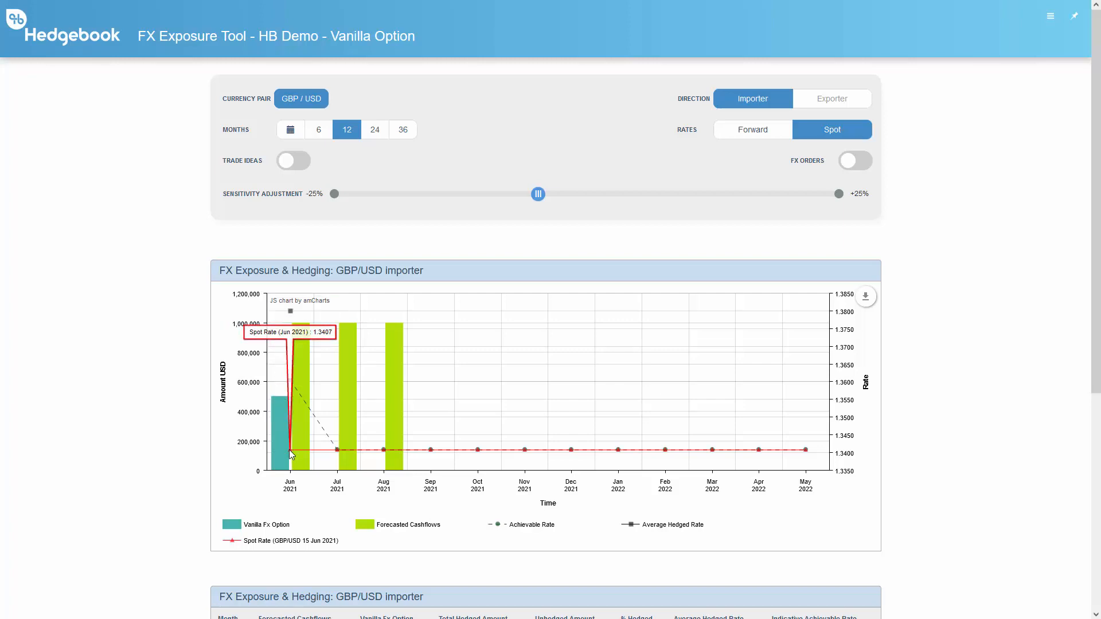
{"action": "mouse_move", "coordinate": [288, 380]}
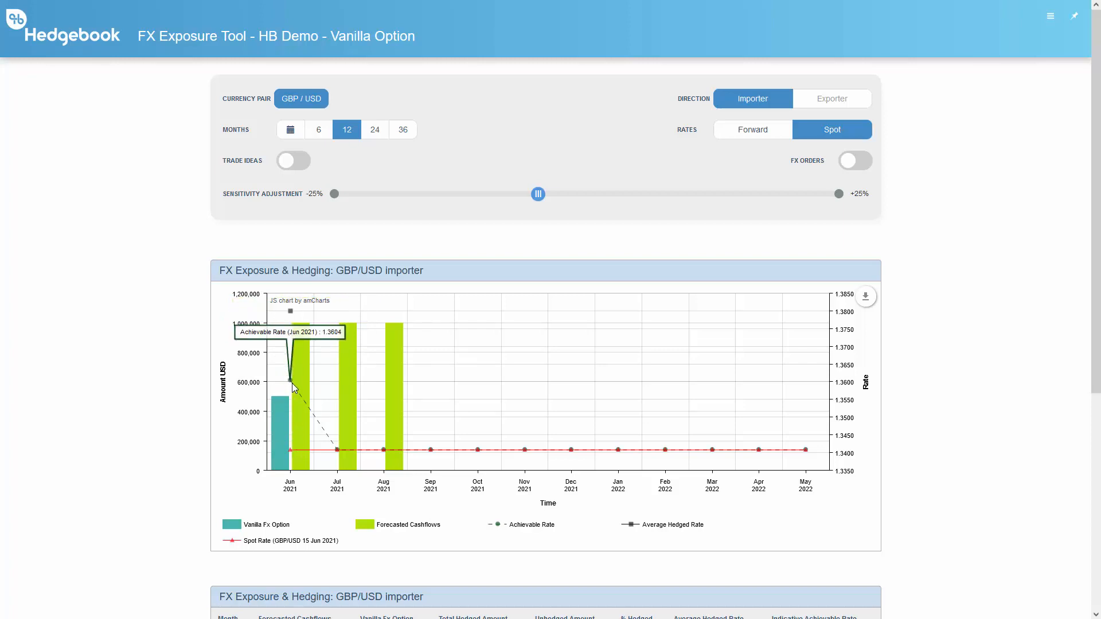
Review June 2021's option amount and average hedged rate in the exposure and hedging table
{"action": "scroll", "coordinate": [452, 434], "scroll_direction": "down", "scroll_amount": 5}
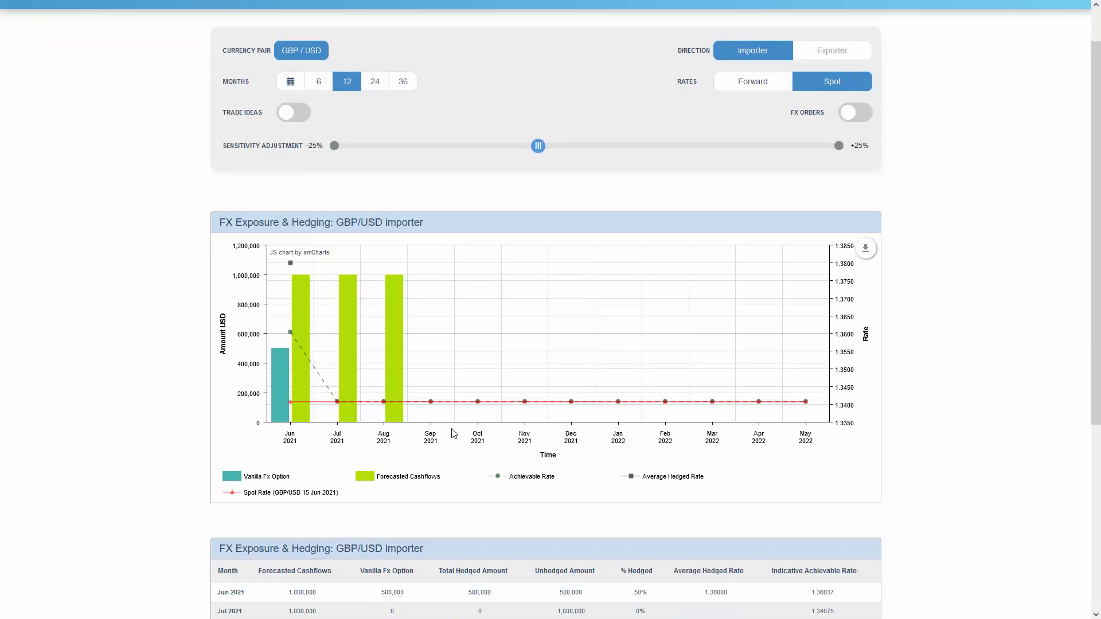
{"action": "scroll", "coordinate": [459, 425], "scroll_direction": "down", "scroll_amount": 2}
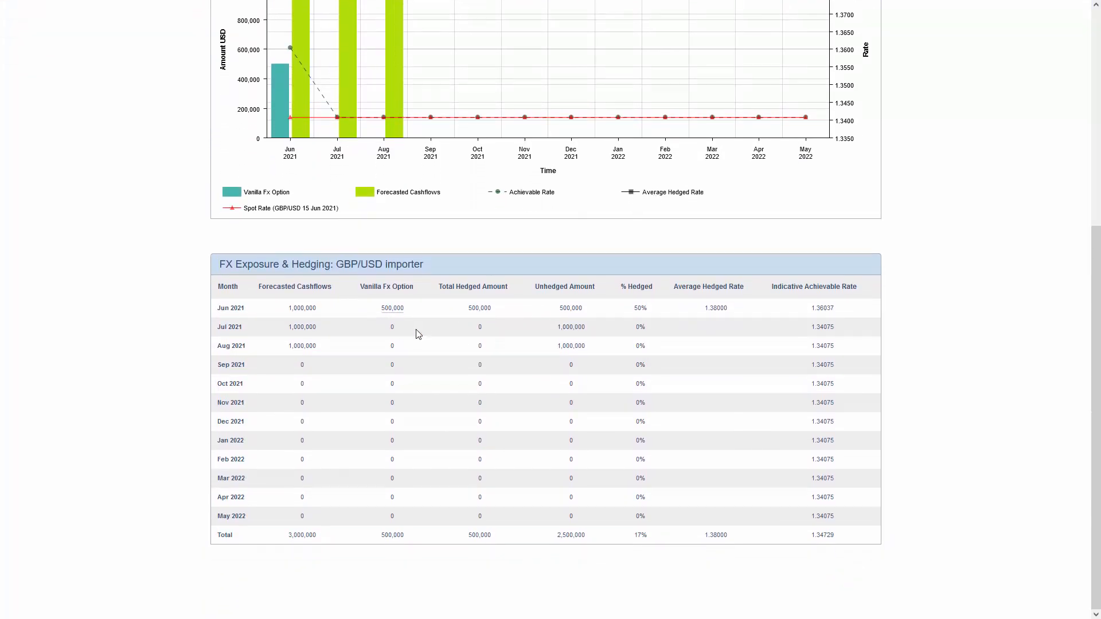
{"action": "mouse_move", "coordinate": [391, 308]}
{"action": "left_click_drag", "start_coordinate": [704, 308], "coordinate": [738, 309]}
{"action": "scroll", "coordinate": [502, 397], "scroll_direction": "up", "scroll_amount": 1}
{"action": "scroll", "coordinate": [502, 396], "scroll_direction": "up", "scroll_amount": 3}
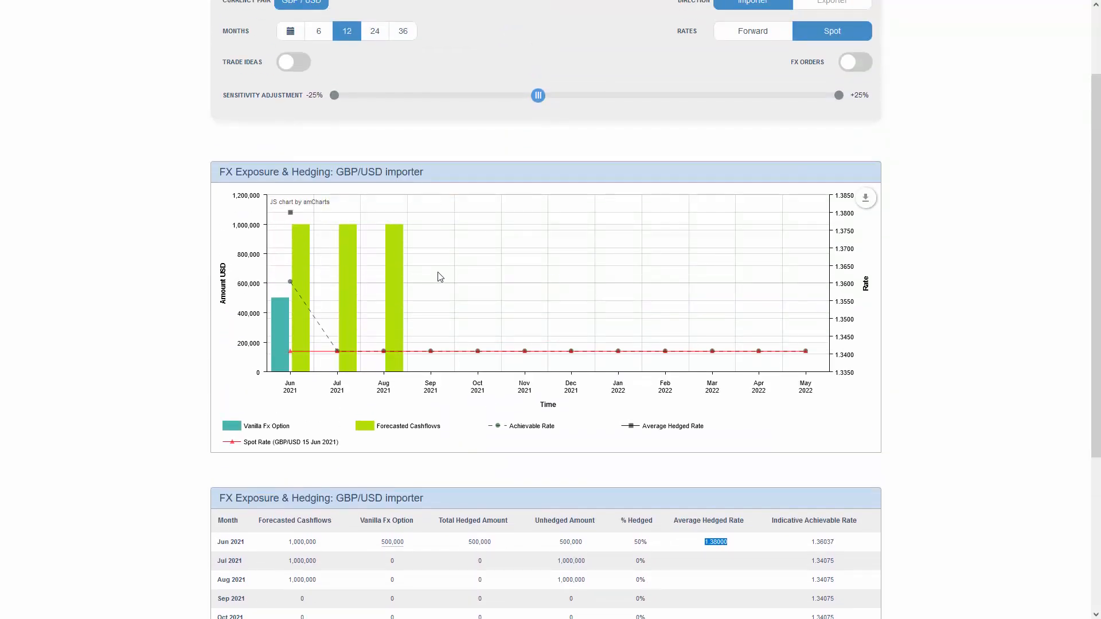
{"action": "scroll", "coordinate": [440, 277], "scroll_direction": "up", "scroll_amount": 2}
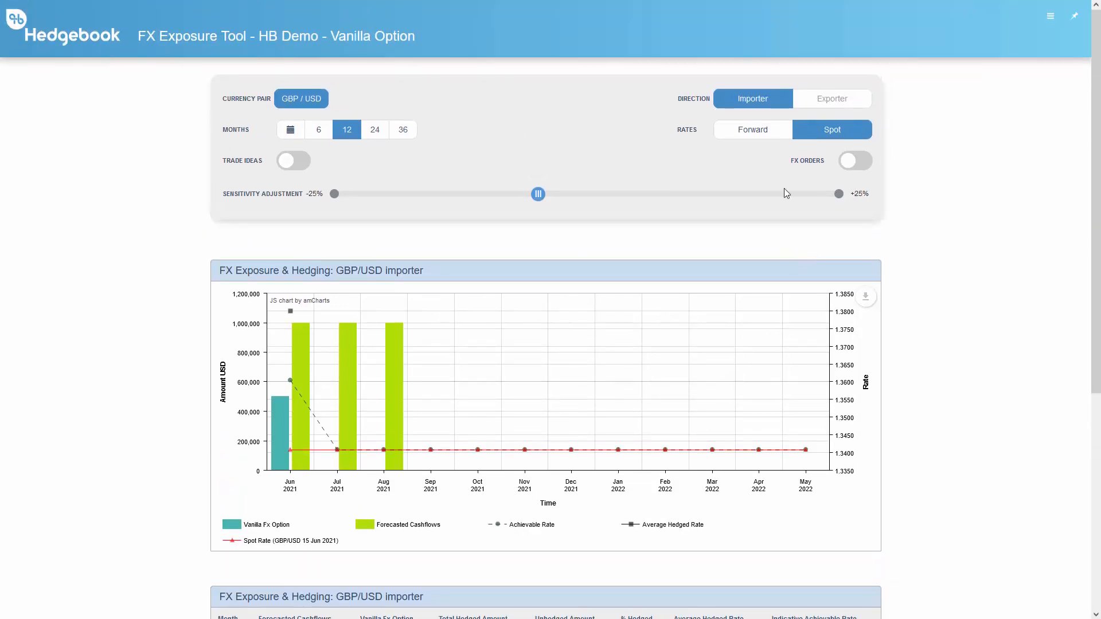
Enable trade ideas and add one with Vanilla Fx Option as the suggested instrument
{"action": "left_click", "coordinate": [290, 164]}
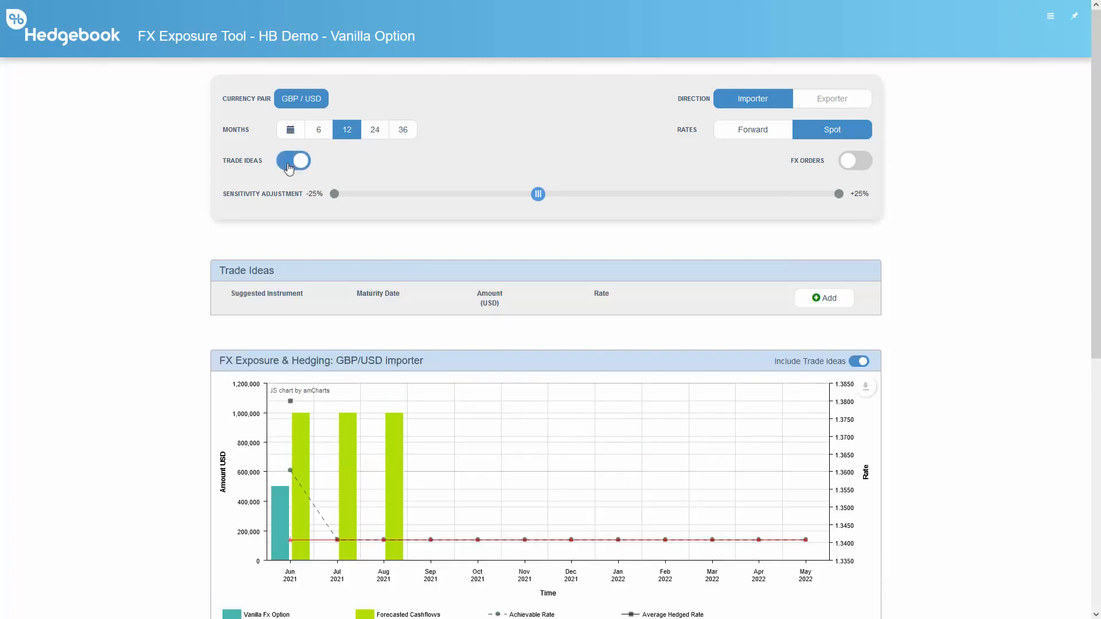
{"action": "left_click", "coordinate": [823, 299]}
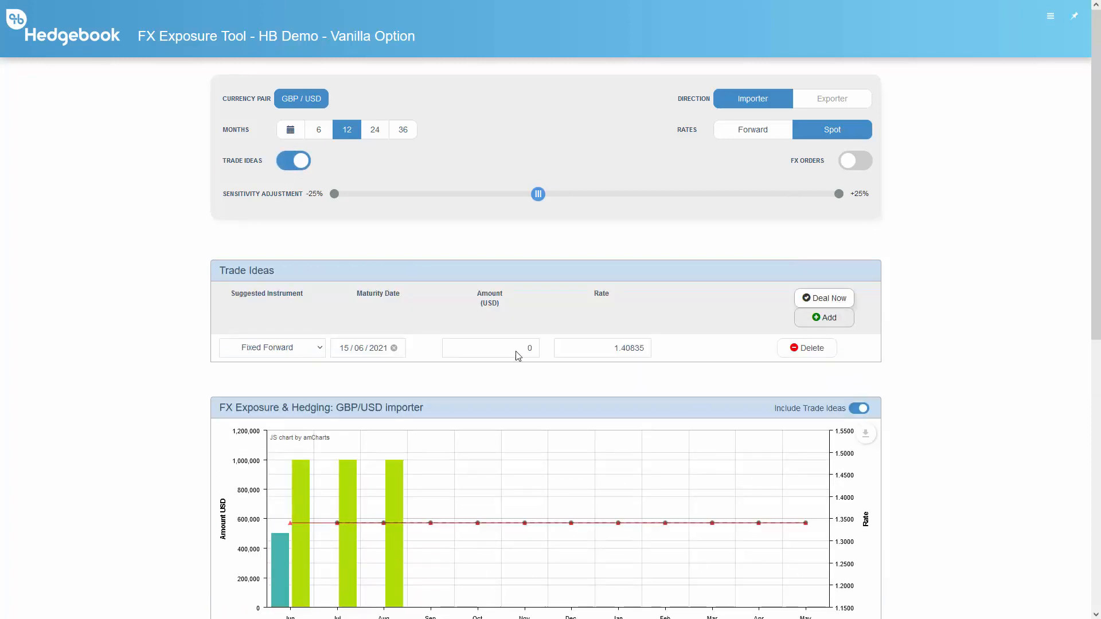
{"action": "left_click", "coordinate": [320, 350]}
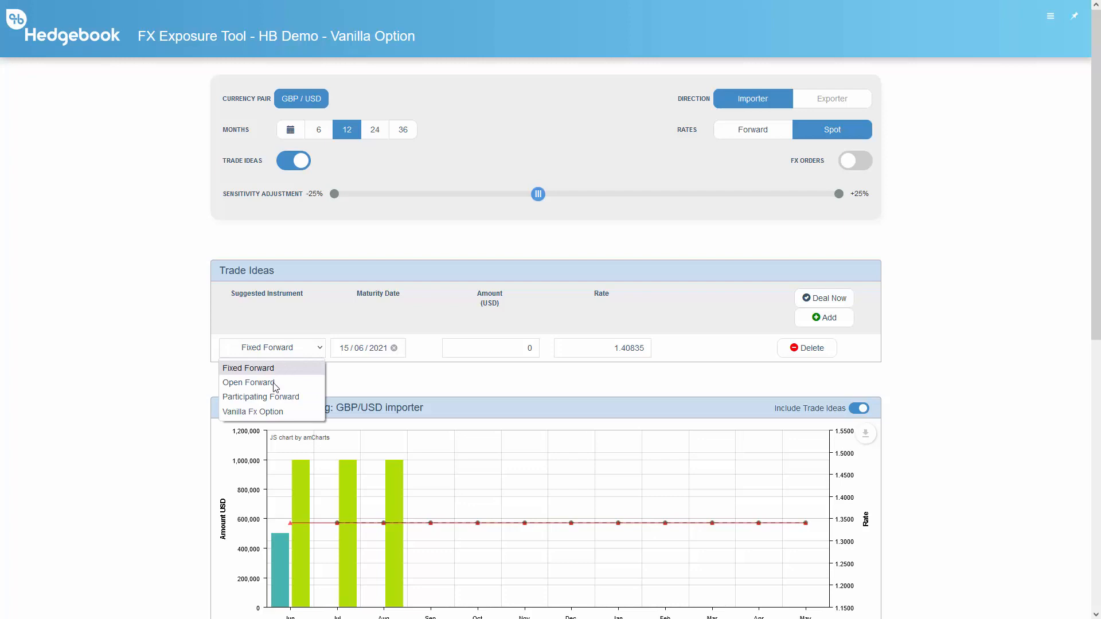
{"action": "left_click", "coordinate": [256, 411]}
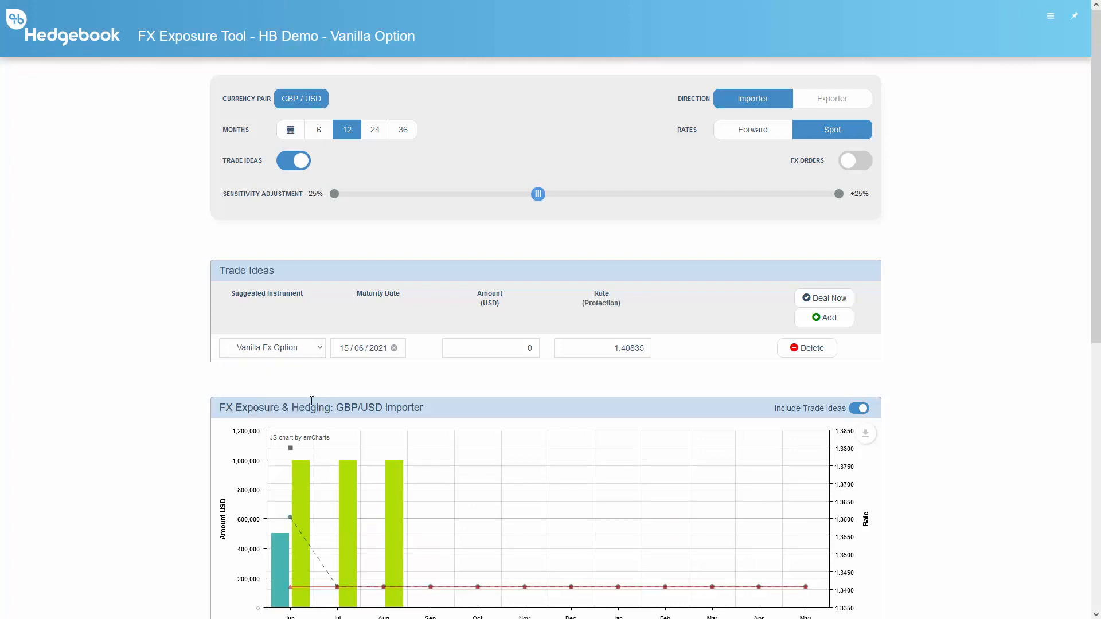
Pin the sensitivity adjustment in view, and set the trade idea's amount to 250,000 USD and its protection rate to 1.39
{"action": "left_click", "coordinate": [1074, 23]}
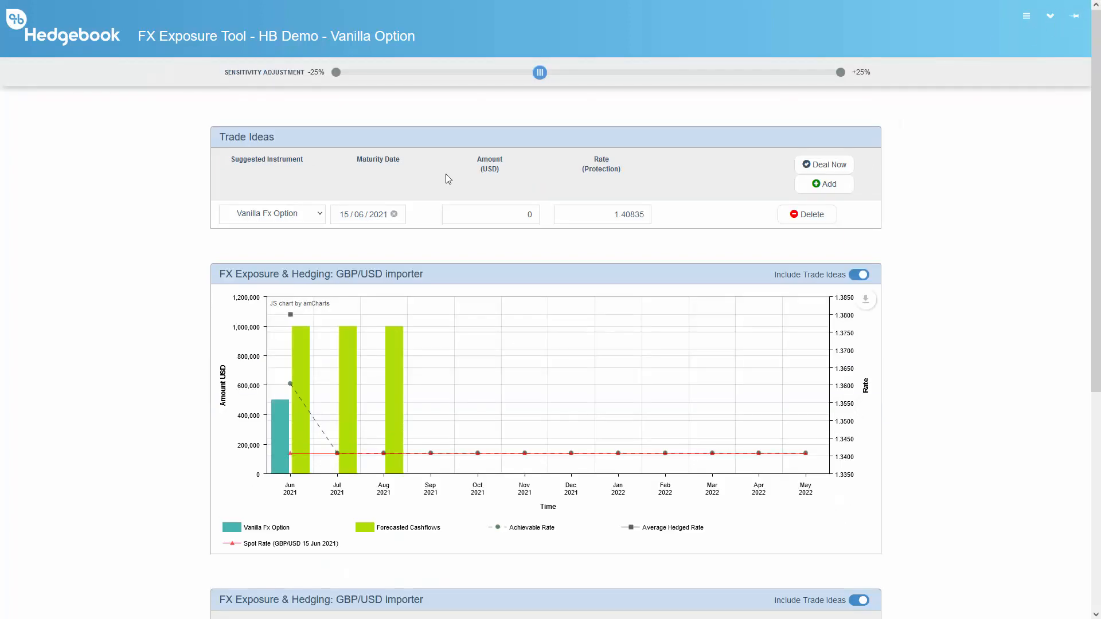
{"action": "left_click", "coordinate": [524, 214]}
{"action": "double_click", "coordinate": [524, 214]}
{"action": "type", "text": "250000"}
{"action": "left_click", "coordinate": [609, 247]}
{"action": "double_click", "coordinate": [612, 221]}
{"action": "type", "text": "1.39"}
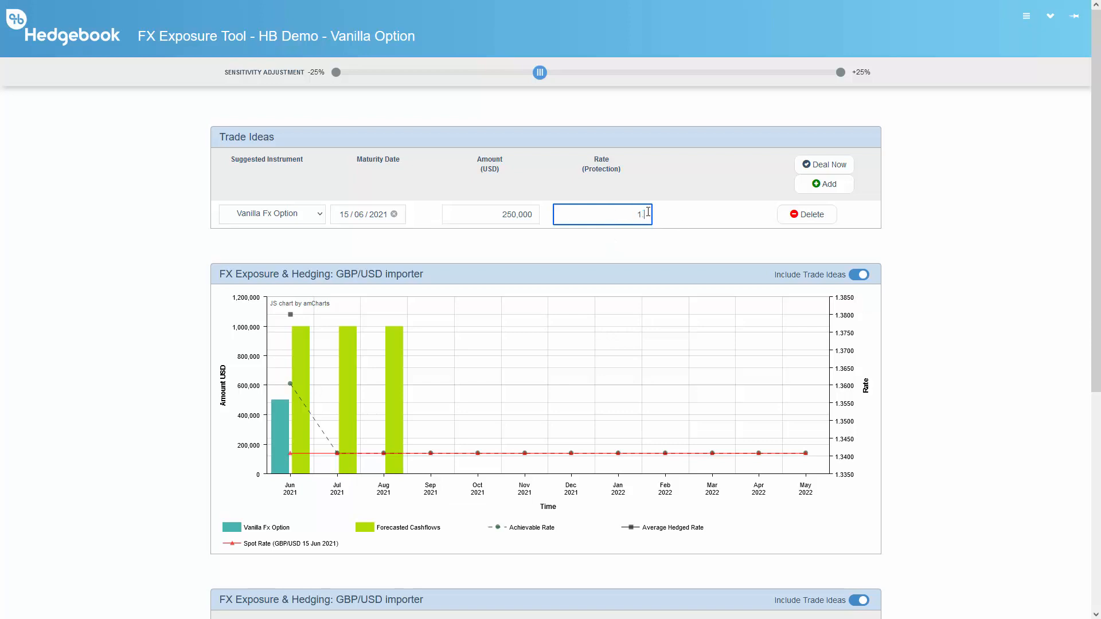
{"action": "left_click", "coordinate": [631, 240]}
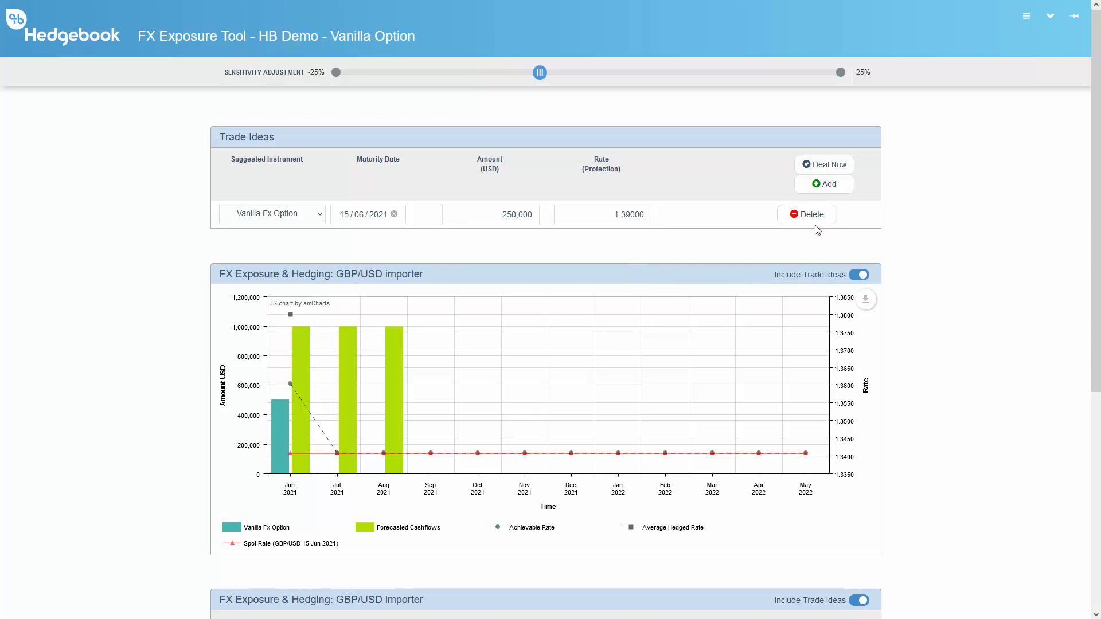
{"action": "left_click", "coordinate": [453, 214]}
{"action": "double_click", "coordinate": [590, 219]}
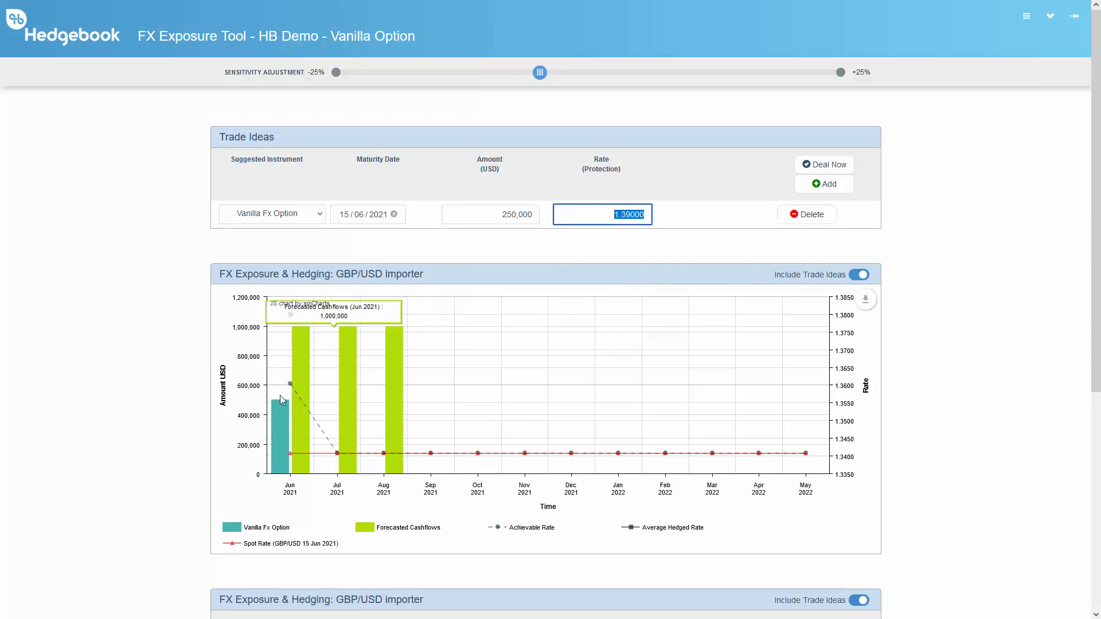
Set the trade idea's maturity date to 30 July 2021
{"action": "left_click", "coordinate": [389, 220]}
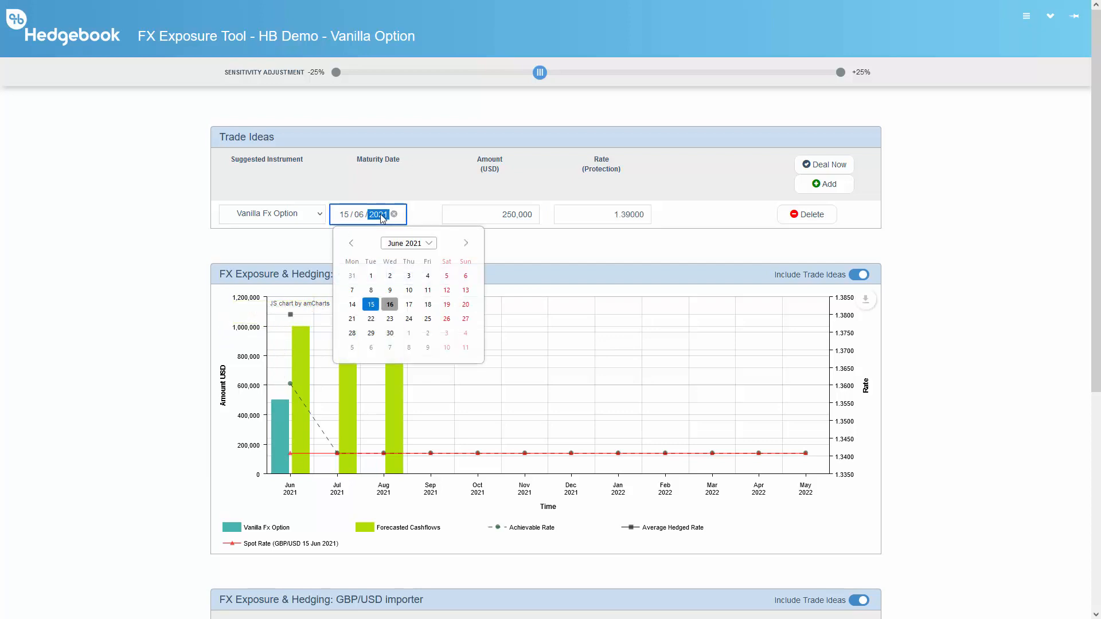
{"action": "left_click", "coordinate": [421, 246]}
{"action": "left_click", "coordinate": [465, 242]}
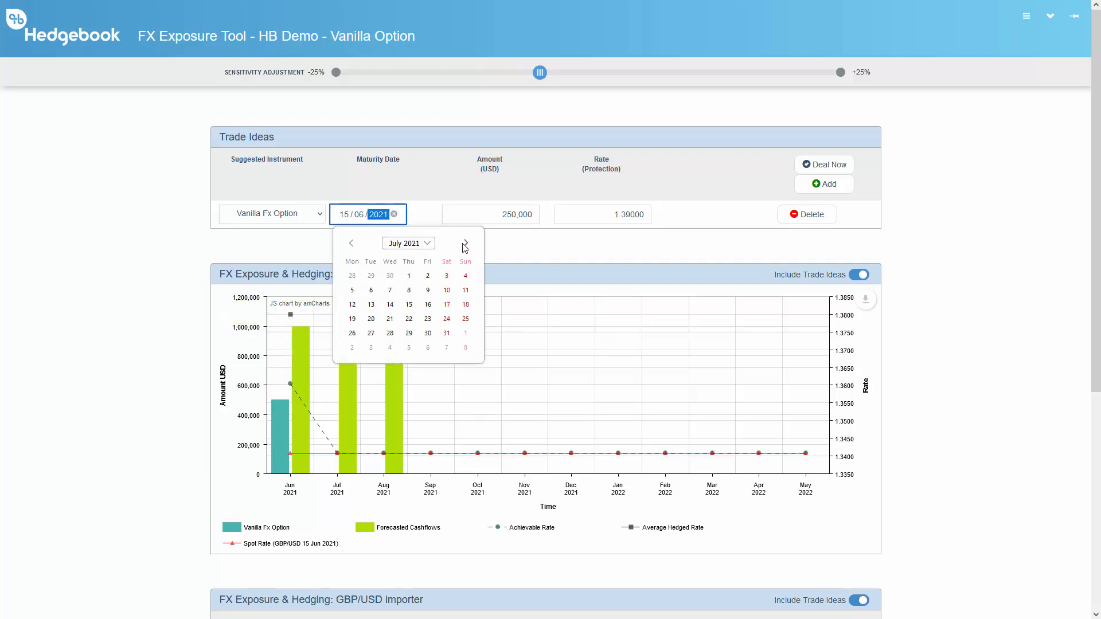
{"action": "left_click", "coordinate": [428, 333]}
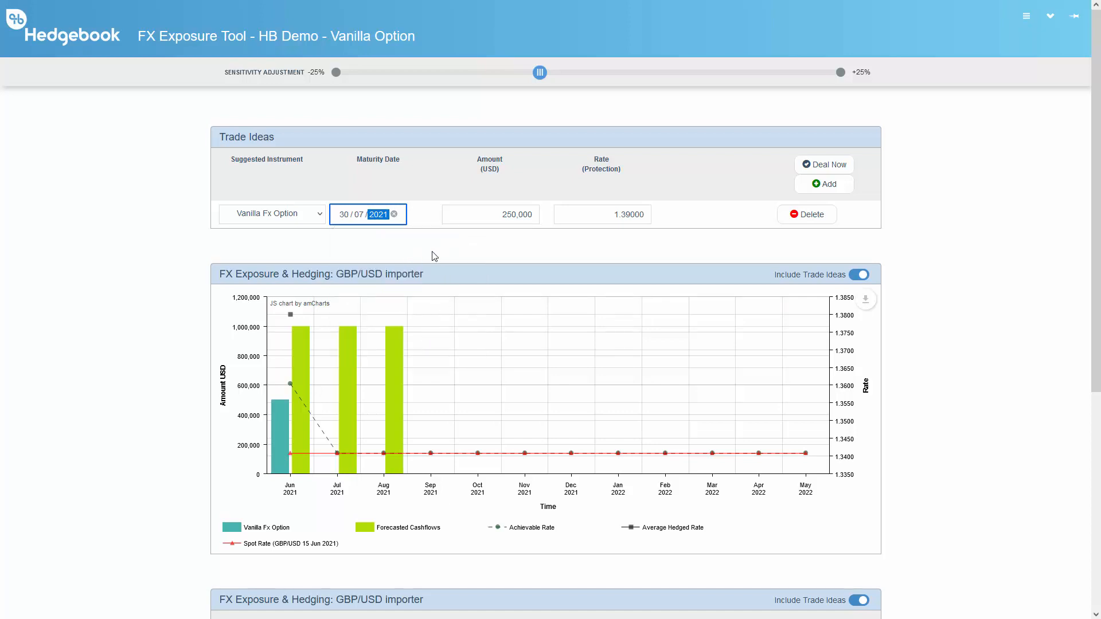
{"action": "key", "text": "Tab"}
{"action": "mouse_move", "coordinate": [322, 448]}
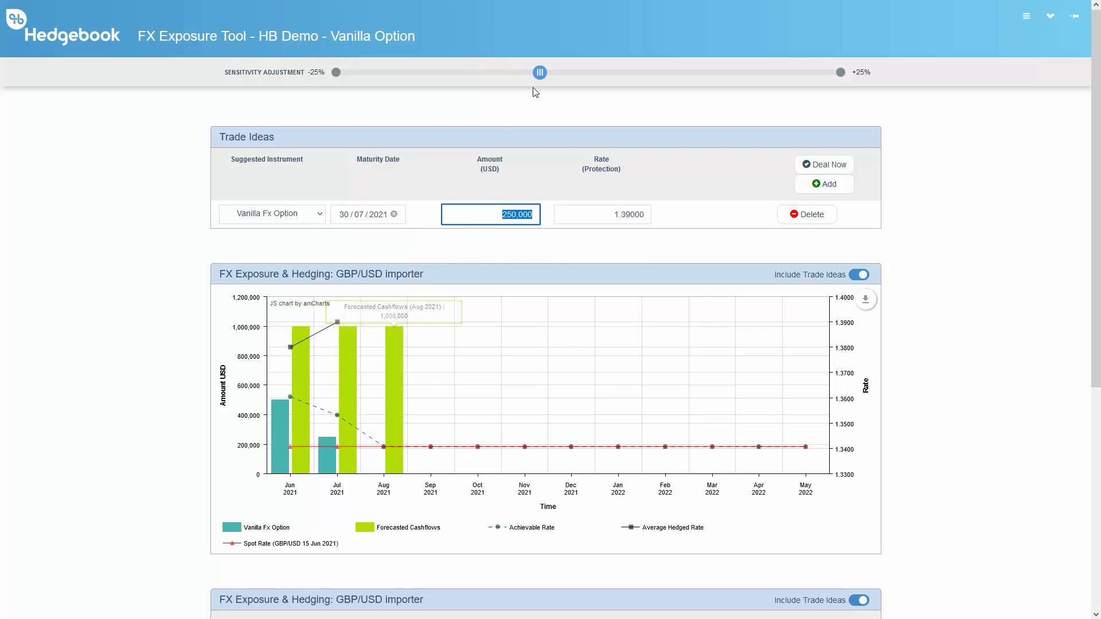
Check July's average hedged rate, then raise the sensitivity adjustment to a spot rate of about 1.5590 and inspect both option bars
{"action": "mouse_move", "coordinate": [539, 75]}
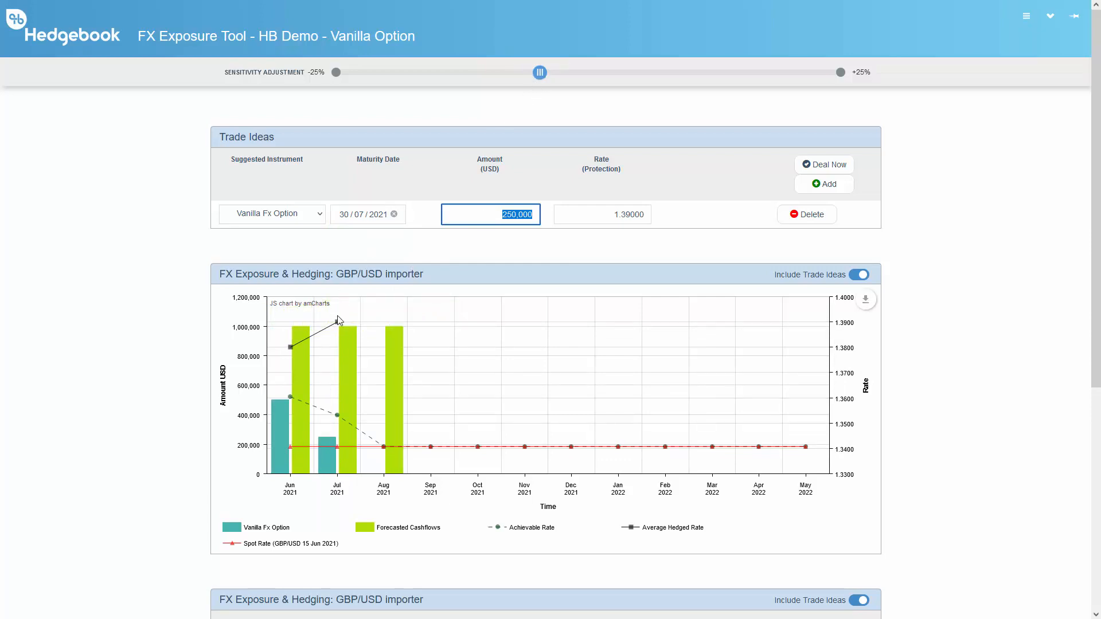
{"action": "mouse_move", "coordinate": [339, 323]}
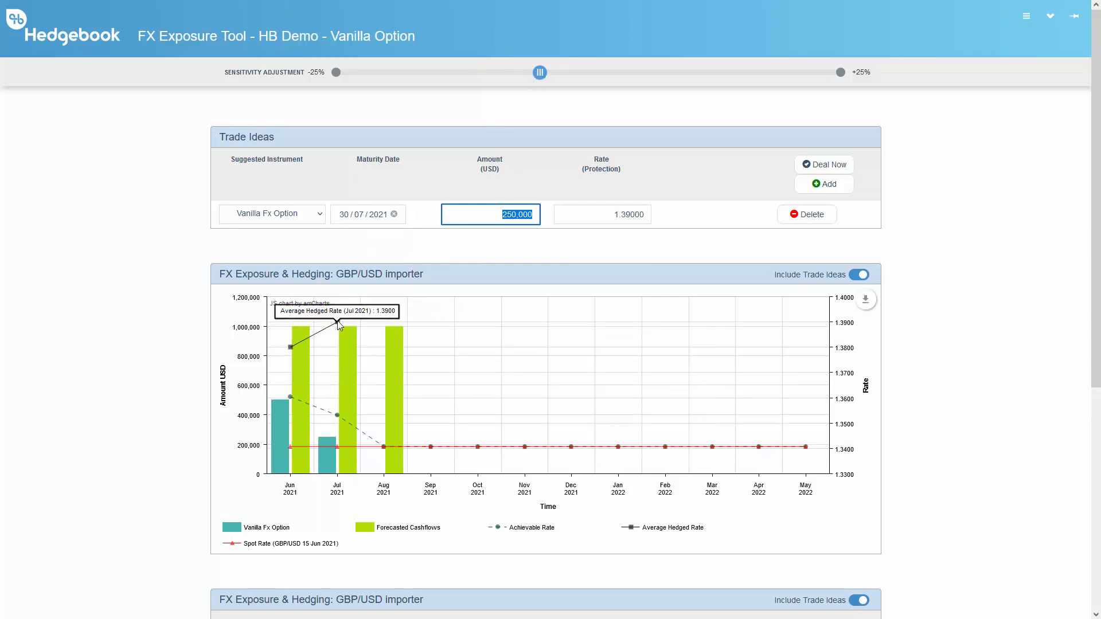
{"action": "left_click", "coordinate": [695, 72]}
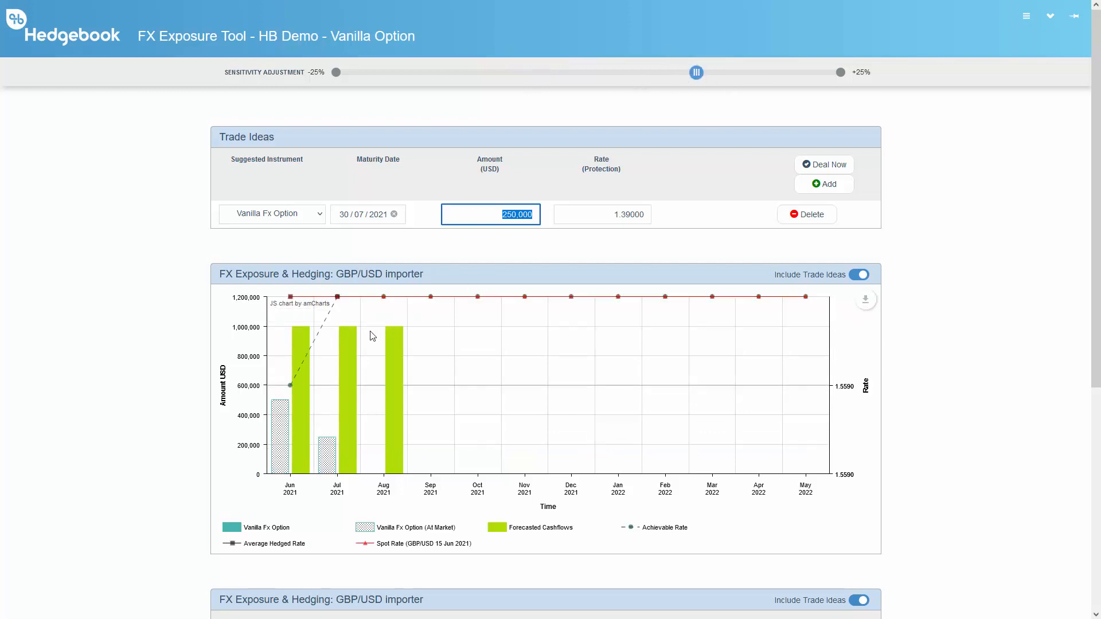
{"action": "mouse_move", "coordinate": [318, 376]}
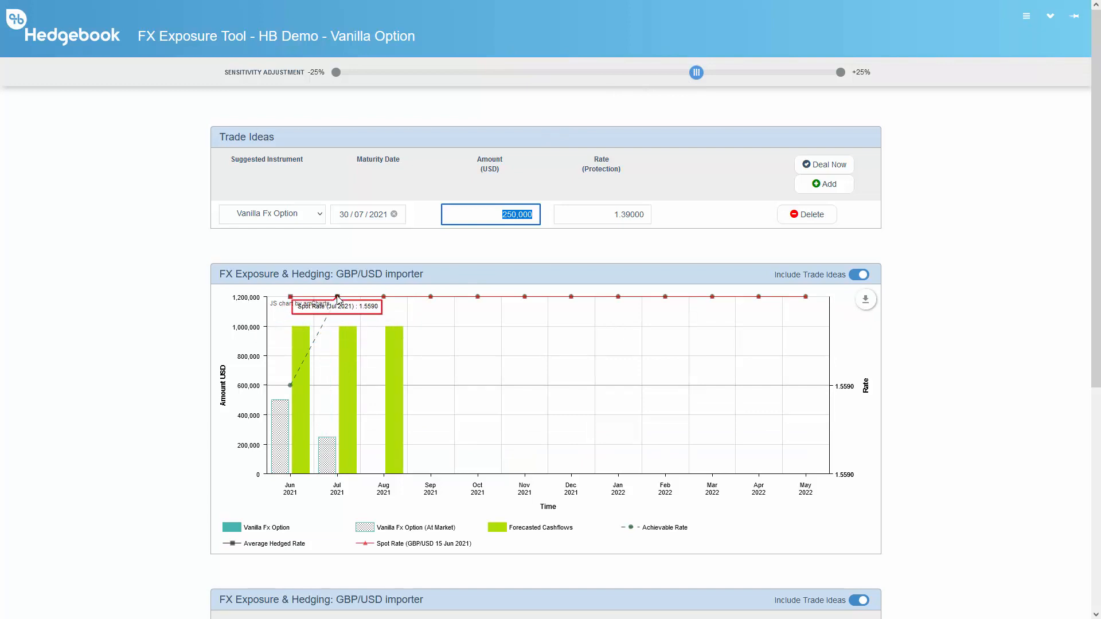
{"action": "left_click", "coordinate": [453, 242]}
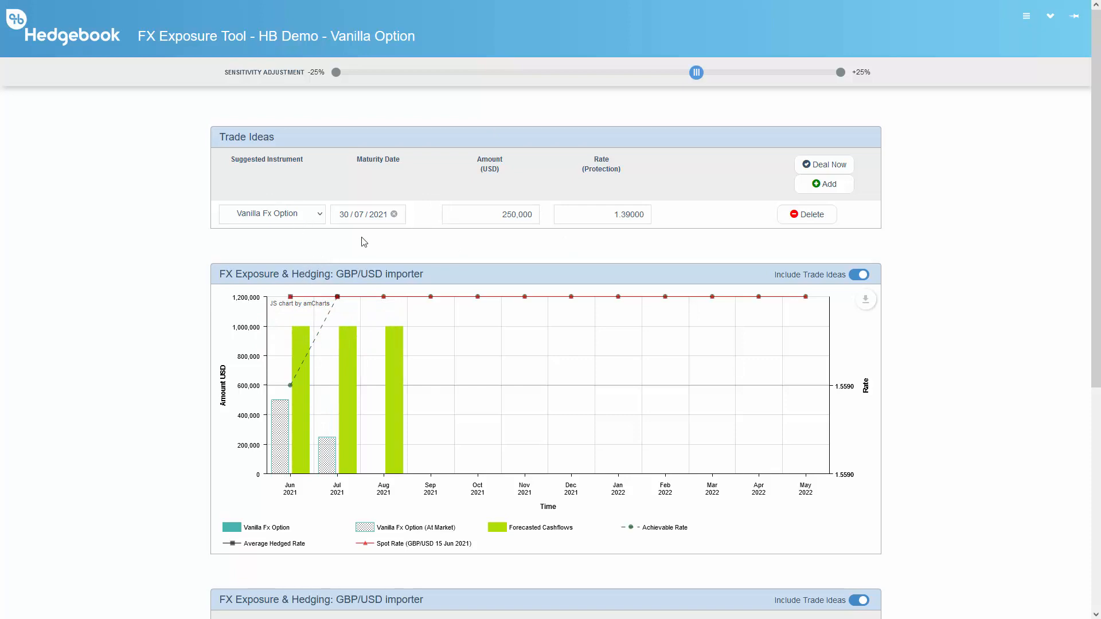
{"action": "mouse_move", "coordinate": [281, 452]}
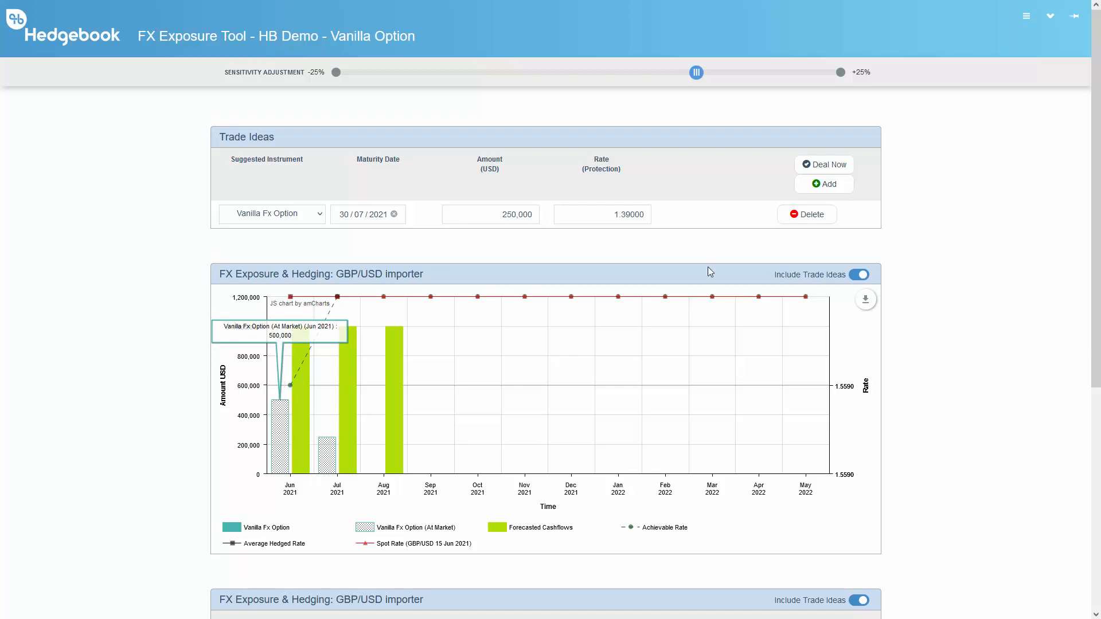
Toggle the trade ideas in the exposure chart to compare both views, leaving them excluded
{"action": "left_click", "coordinate": [862, 277]}
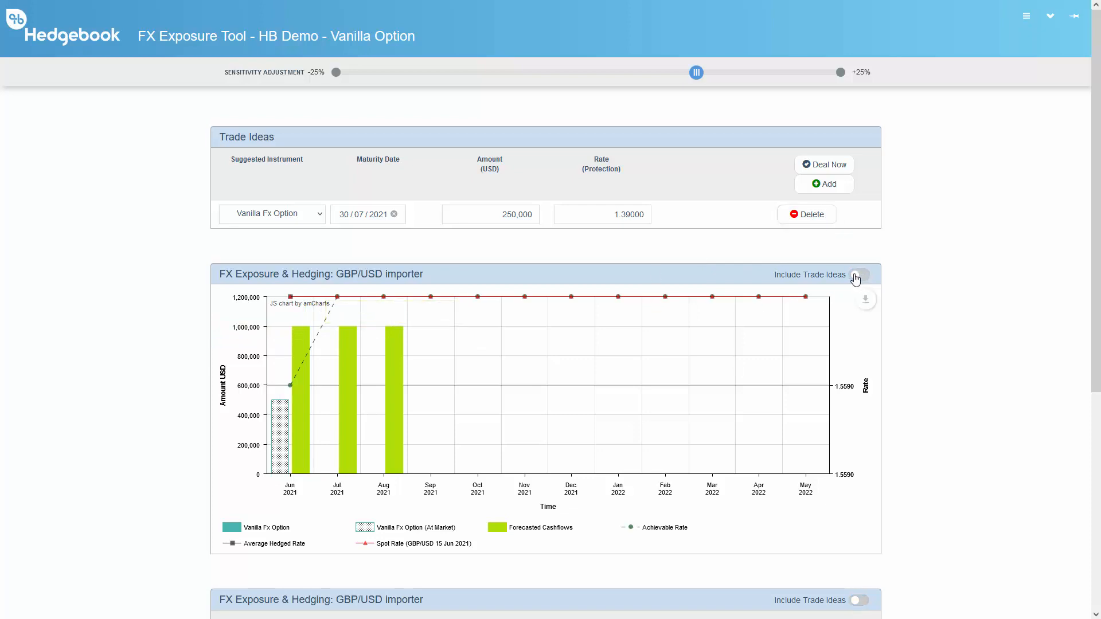
{"action": "left_click", "coordinate": [860, 278]}
{"action": "left_click", "coordinate": [860, 277]}
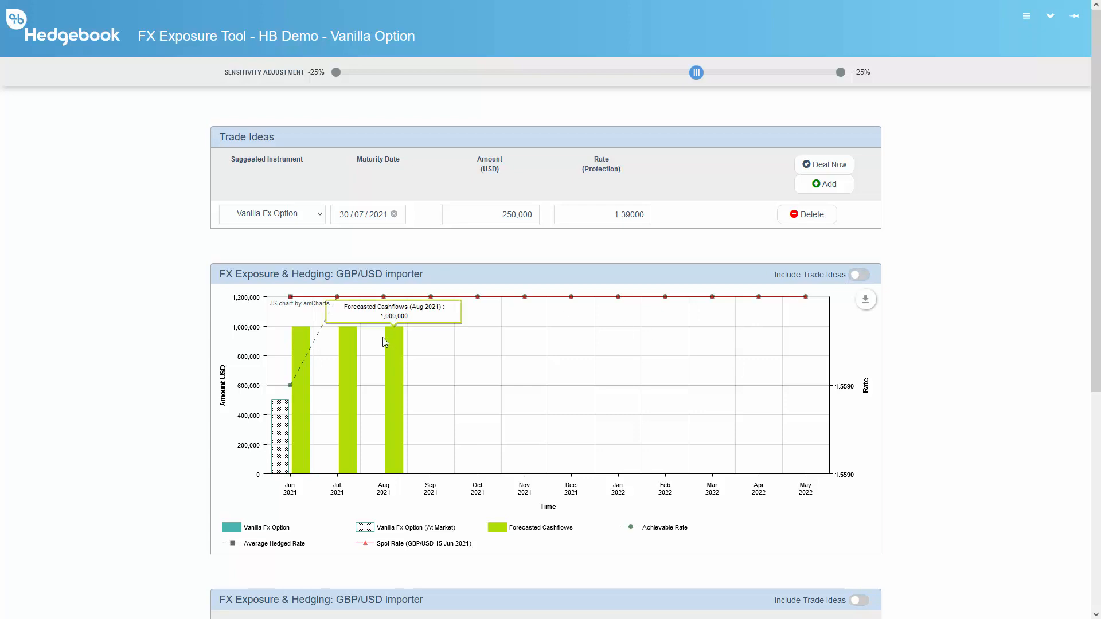